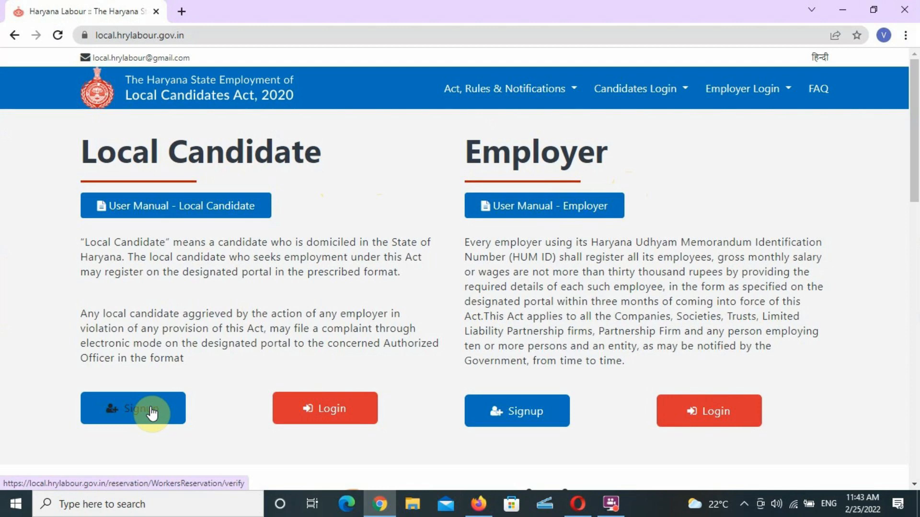
Open Local Candidate Signup and select the family member to register from Select Member.
click(151, 412)
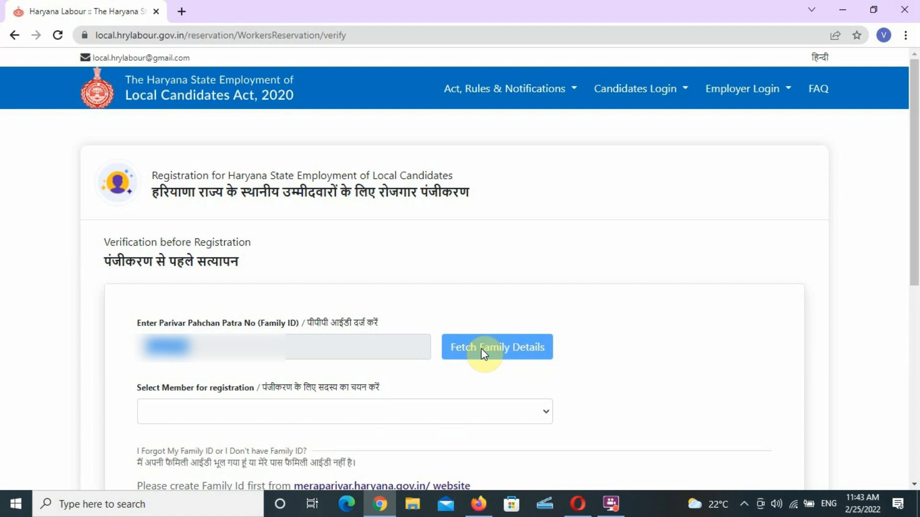
scroll(482, 349, down, 3)
click(525, 258)
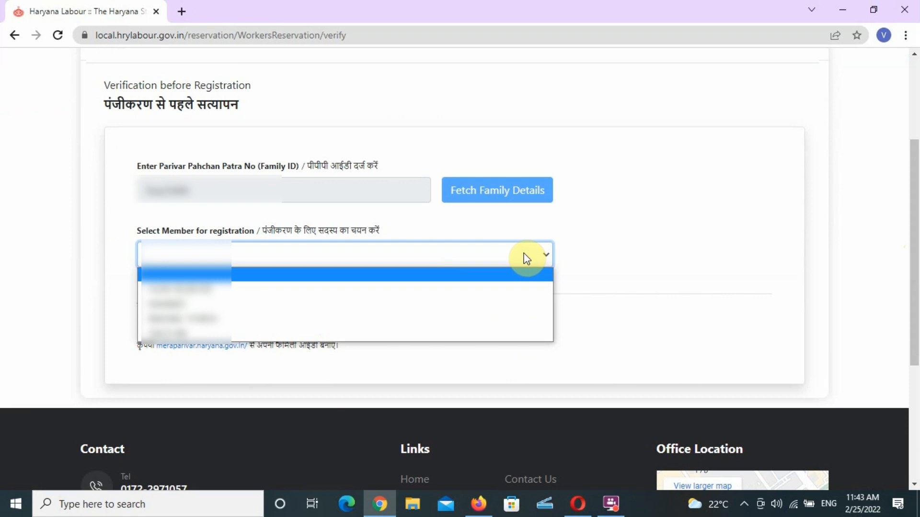
click(289, 292)
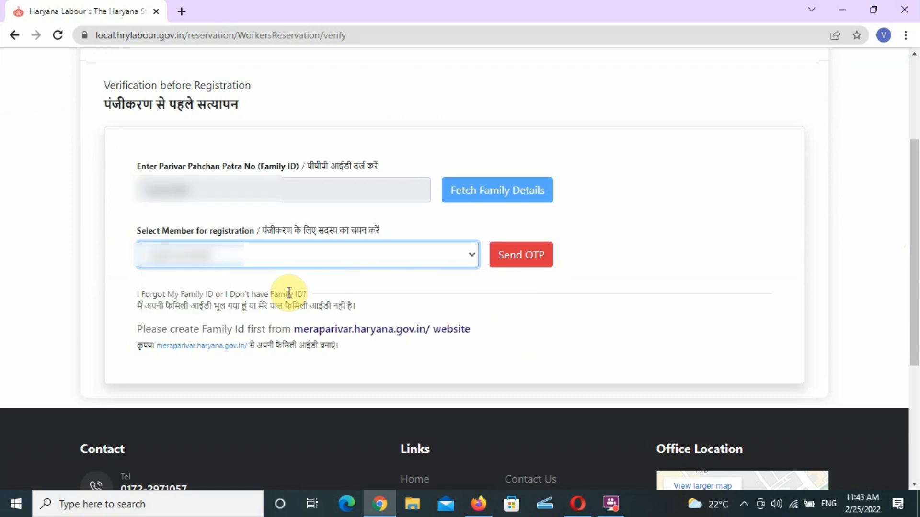
Send the OTP to the registered mobile, then enter and verify the received code.
click(526, 260)
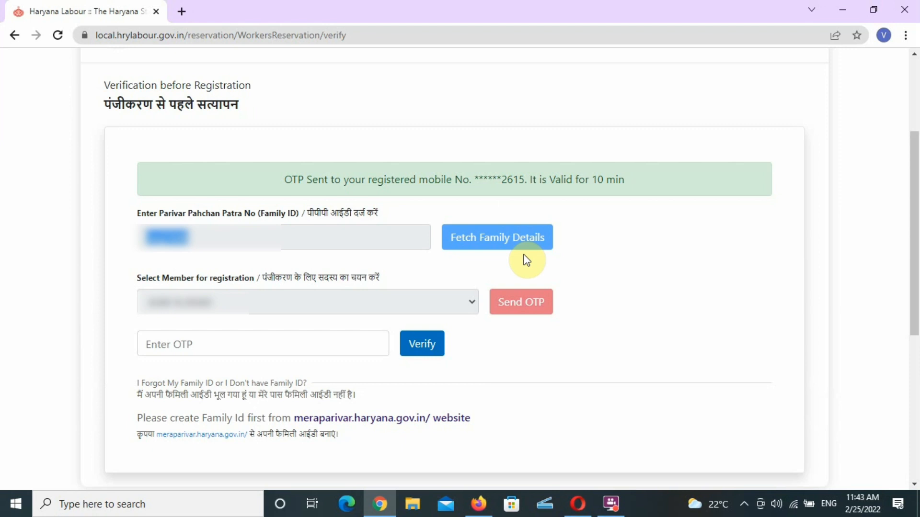
click(242, 350)
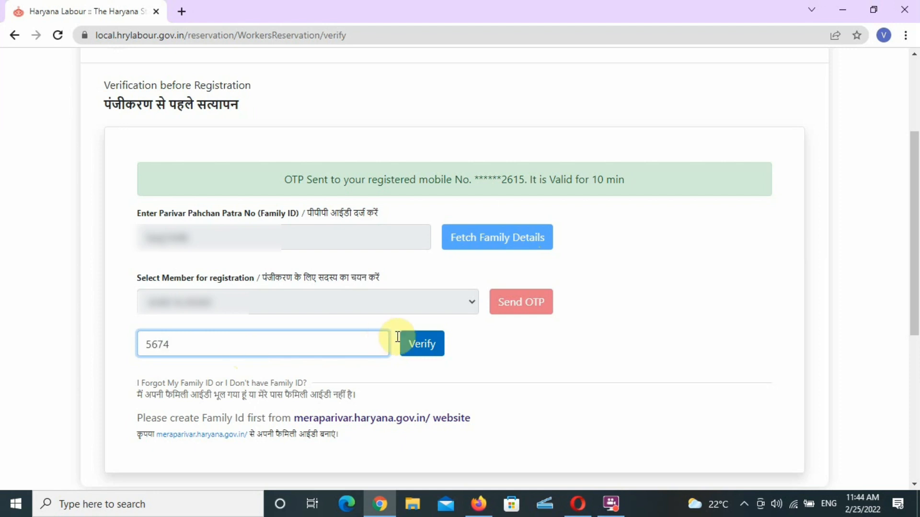
click(421, 344)
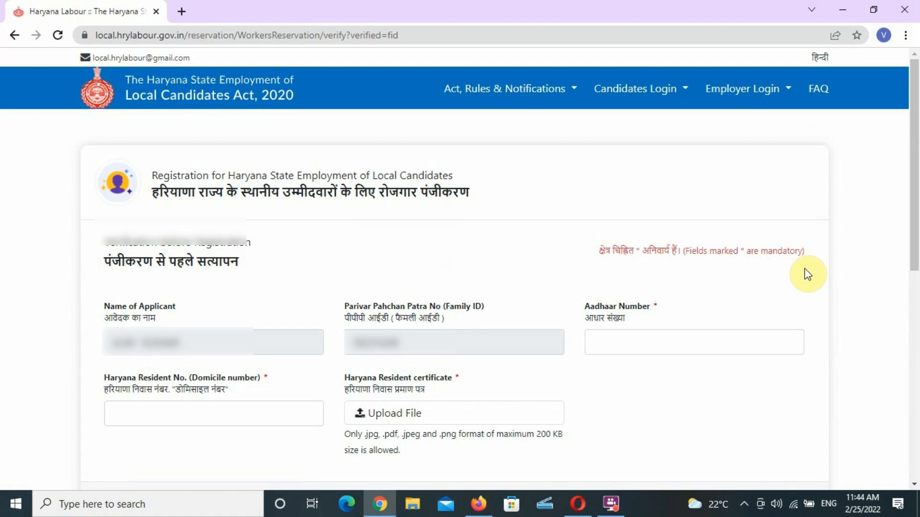
Enter the applicant's Aadhaar number and domicile number in the verification form.
scroll(804, 274, down, 2)
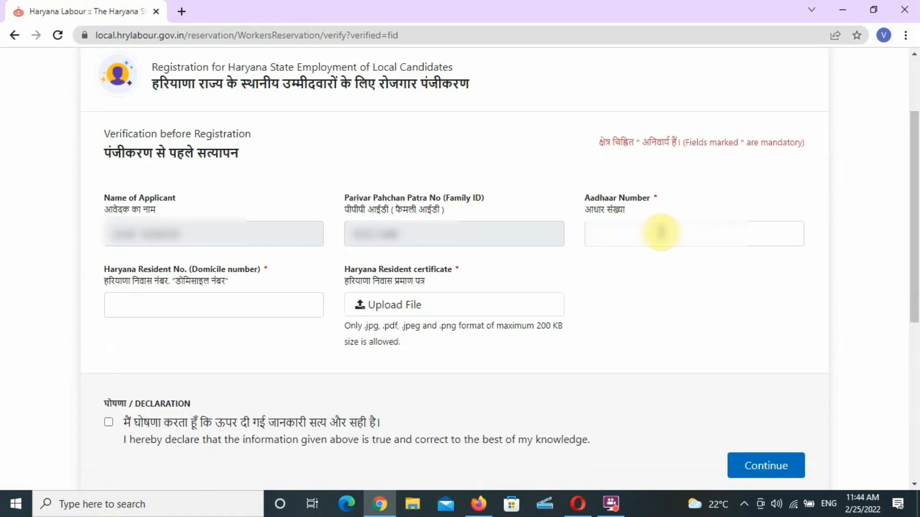
click(613, 235)
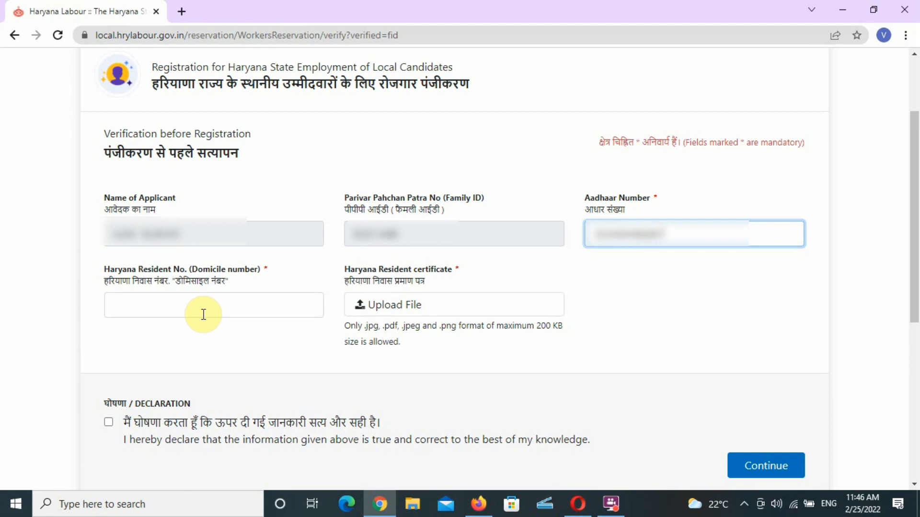
click(204, 316)
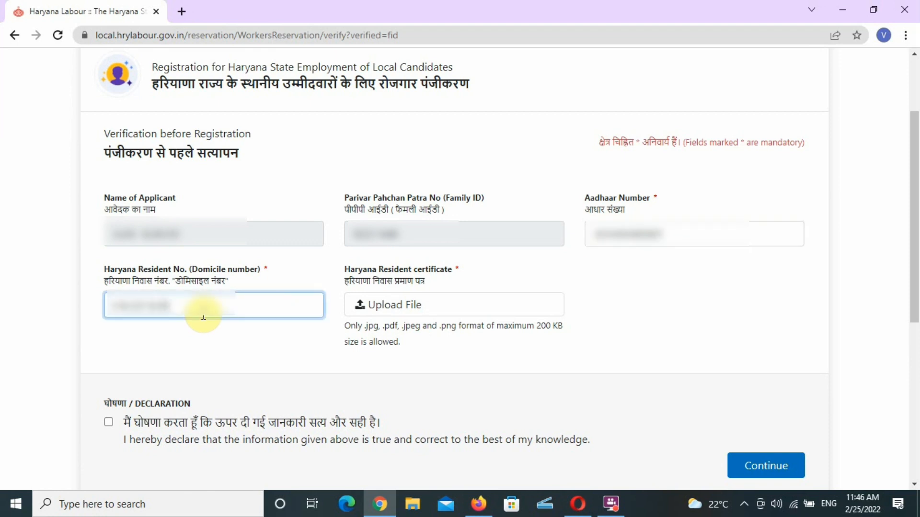
click(473, 355)
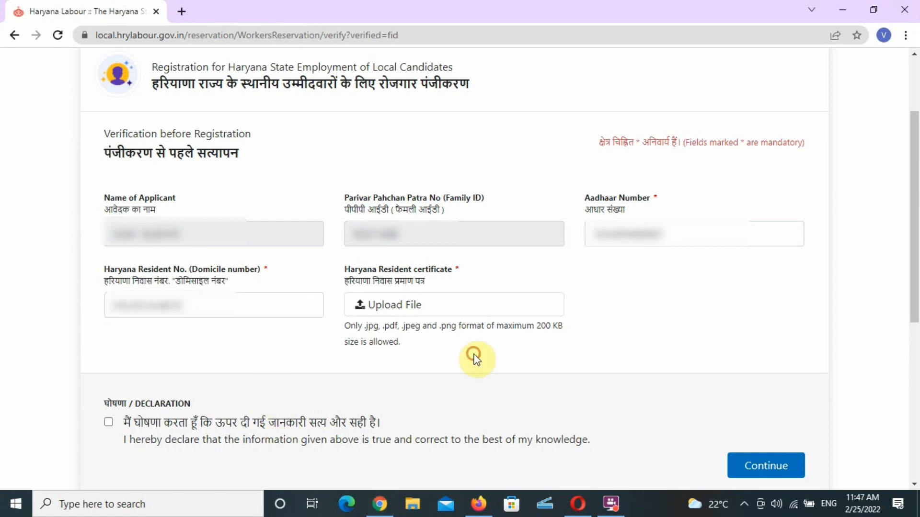
Upload the Haryana resident certificate, accept the declaration, and continue.
click(394, 306)
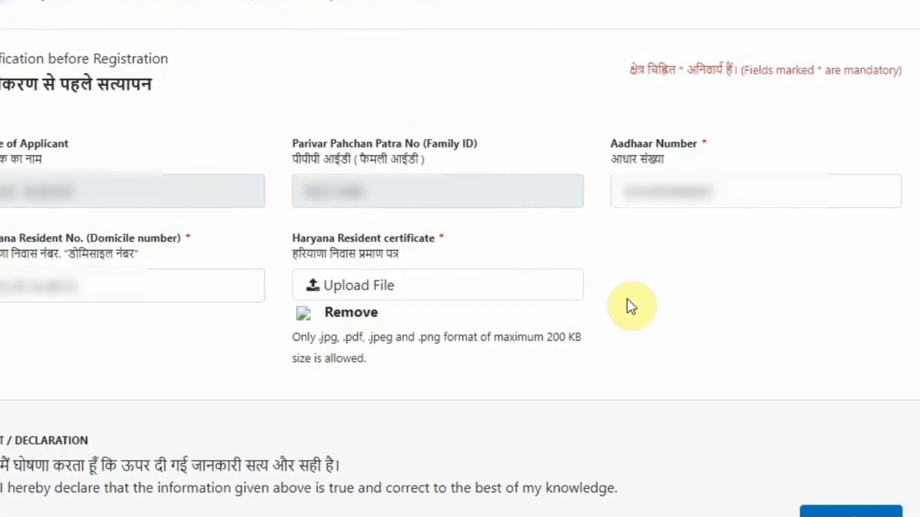
drag(915, 263, 915, 307)
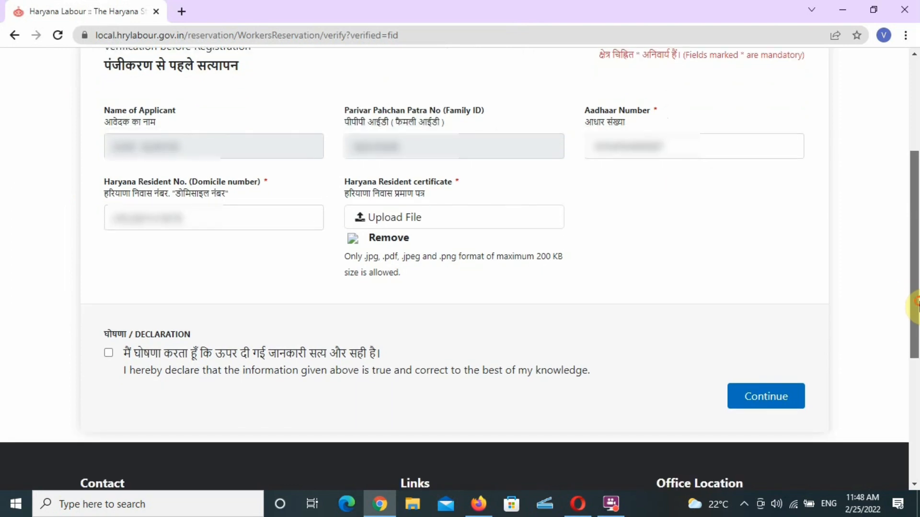
click(109, 354)
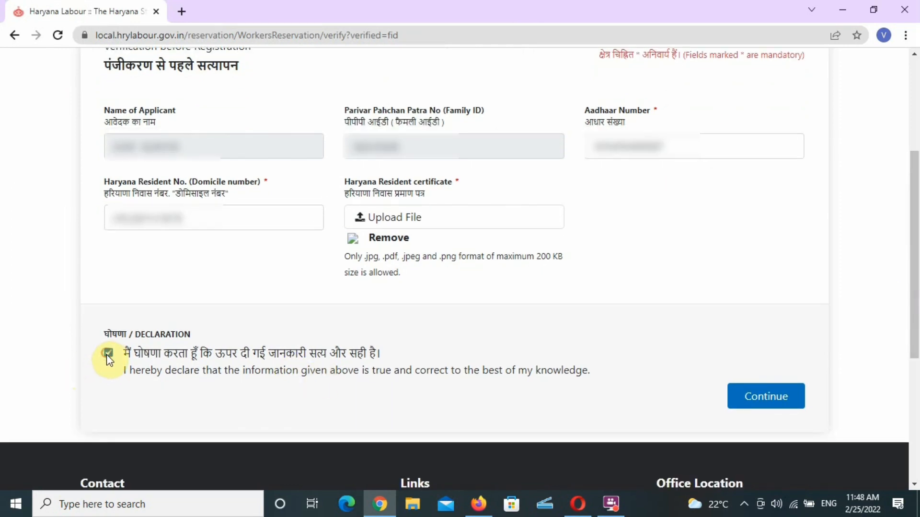
click(756, 399)
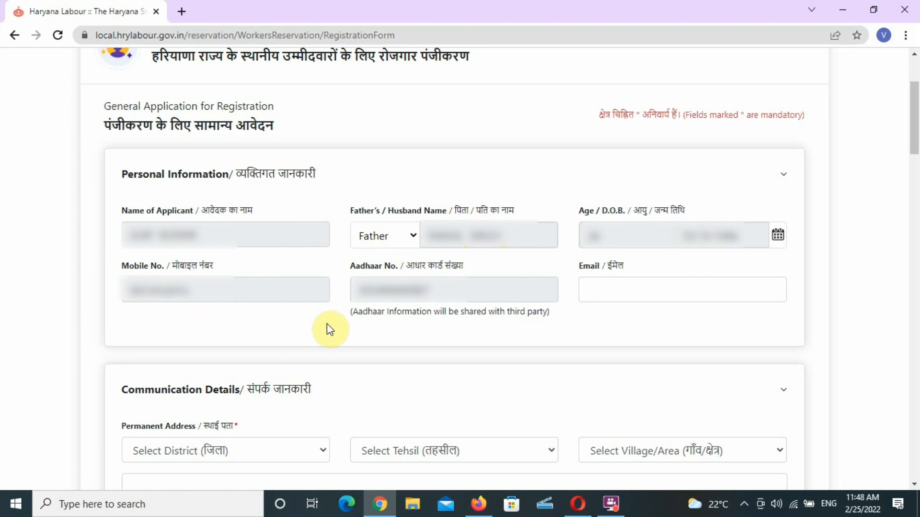
Fill in the applicant's e-mail address under personal information on the General Application form.
click(591, 293)
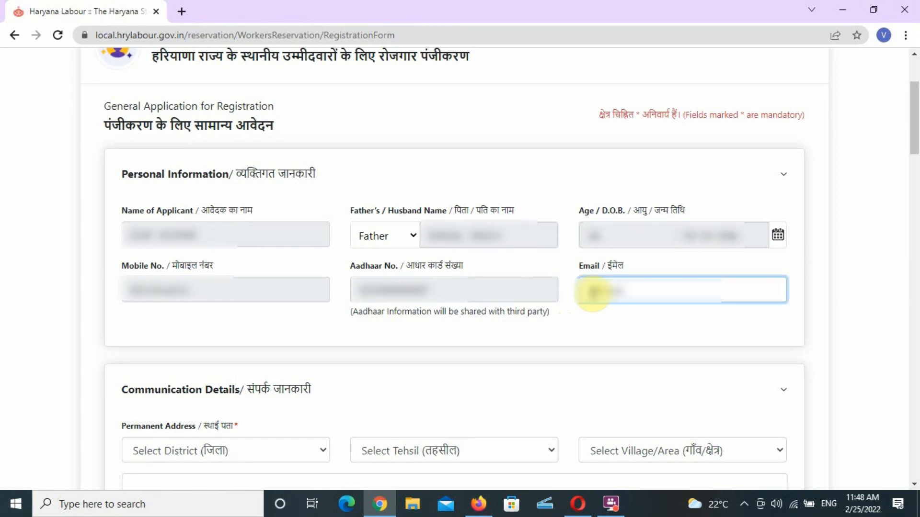
text(il)
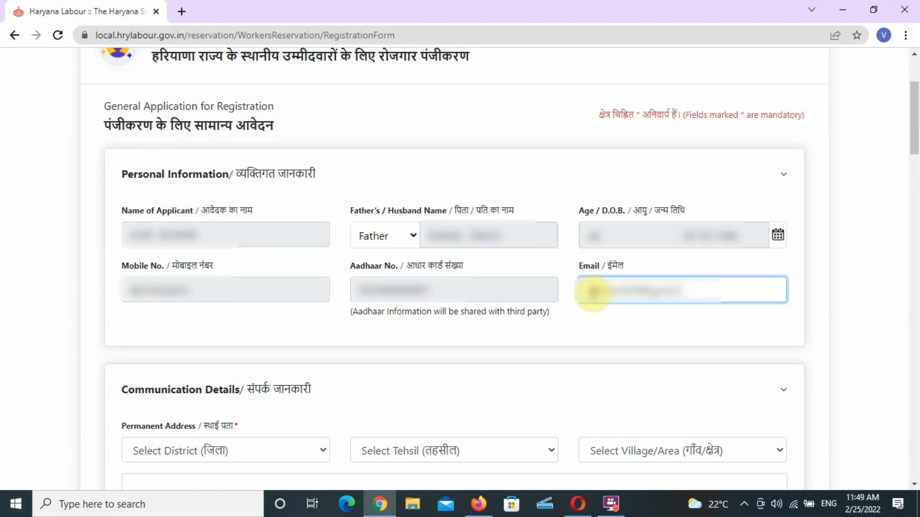
text(com)
click(570, 330)
scroll(569, 329, down, 5)
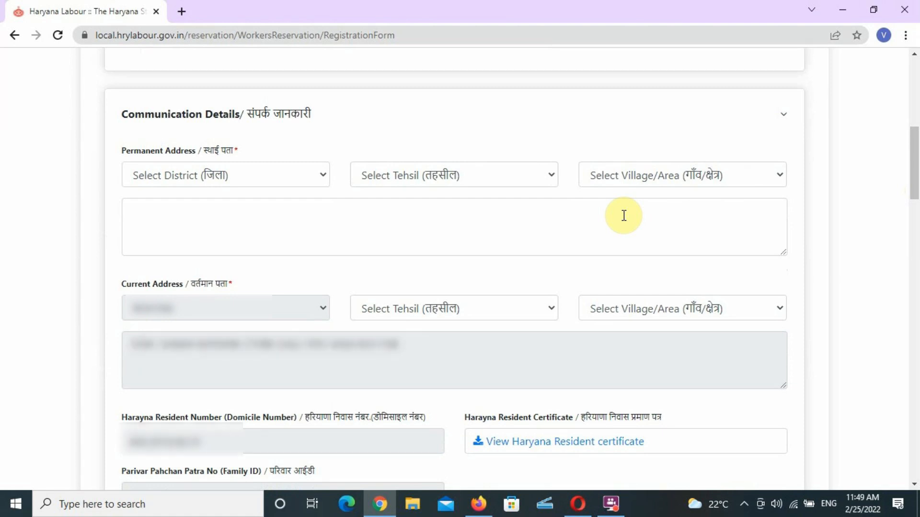
Set the permanent address district to Rohtak, tehsil to Rohtak, and village to Jassia(82).
click(302, 178)
click(143, 478)
click(397, 178)
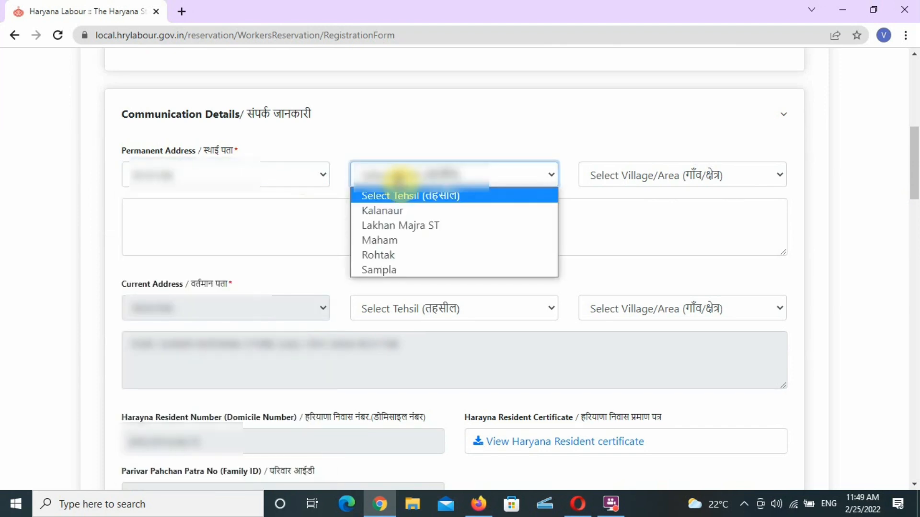
key(r)
key(Return)
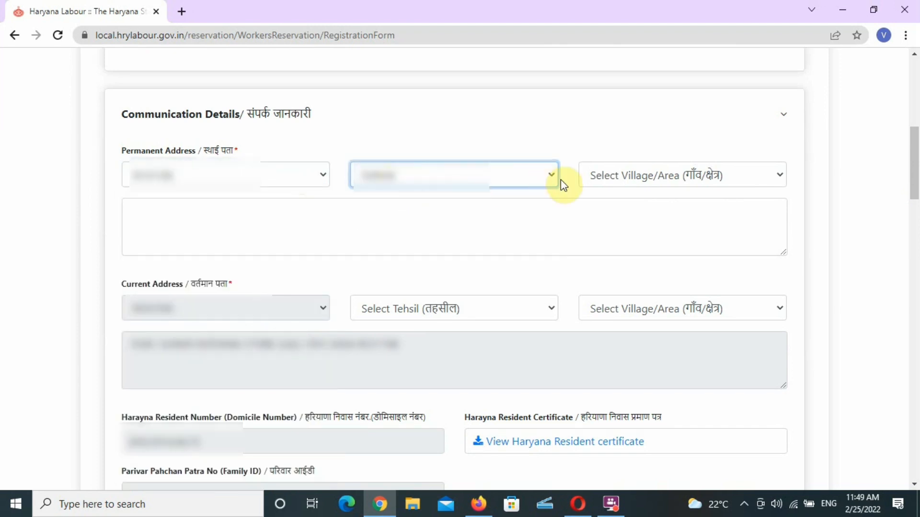
click(618, 177)
text(jas)
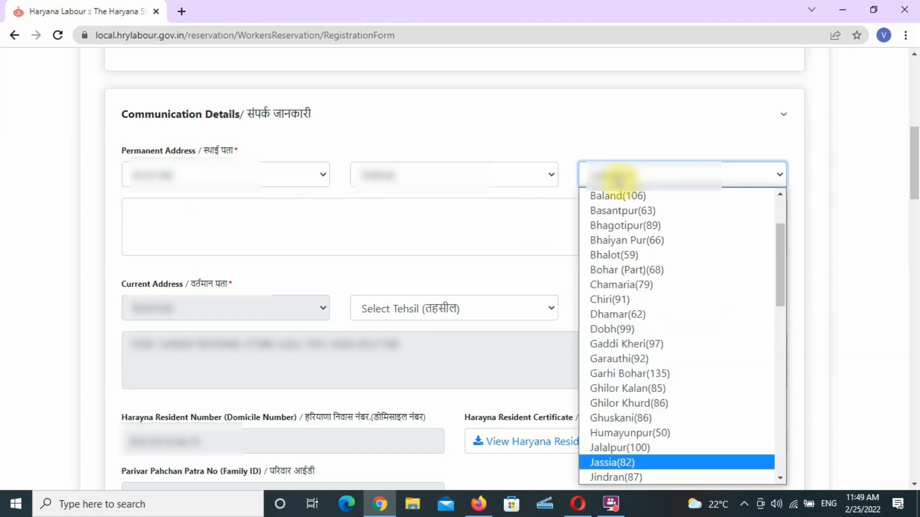
key(Return)
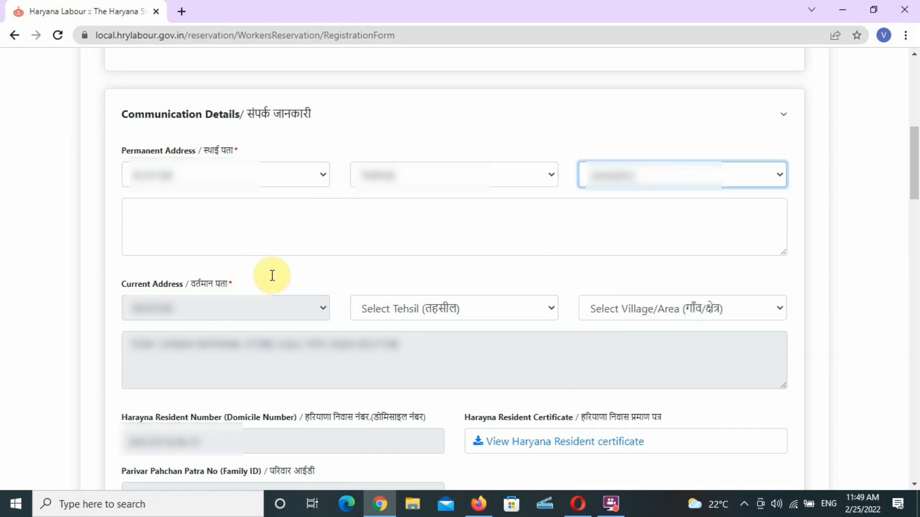
Copy the current address text and paste it into the Permanent Address field.
drag(402, 346, 131, 351)
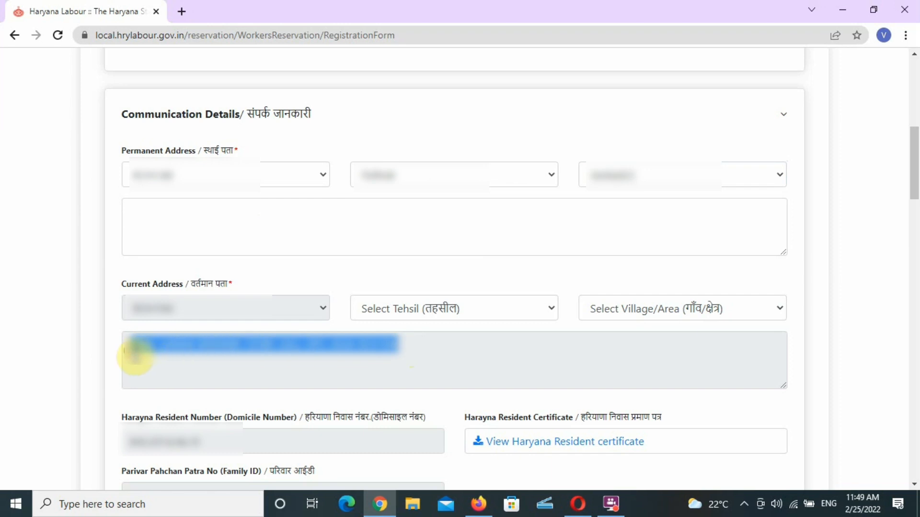
click(153, 226)
key(ctrl+v)
click(896, 276)
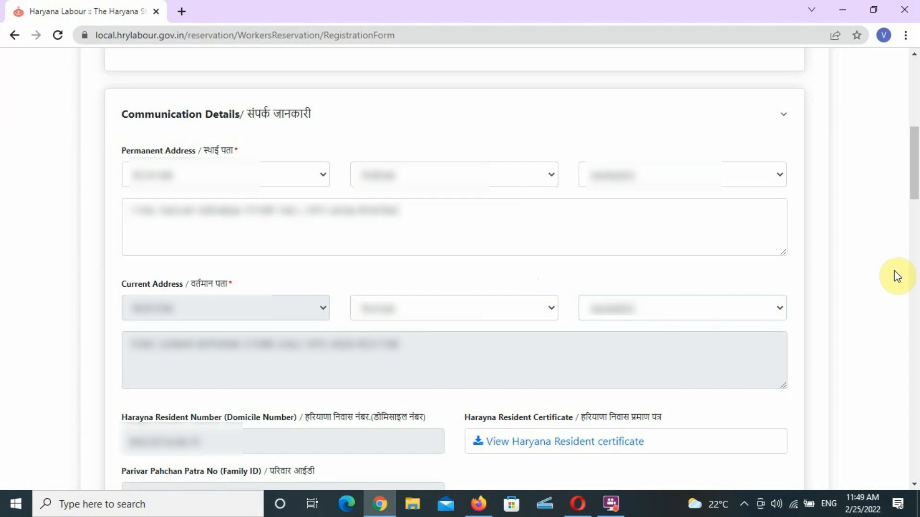
scroll(234, 255, down, 4)
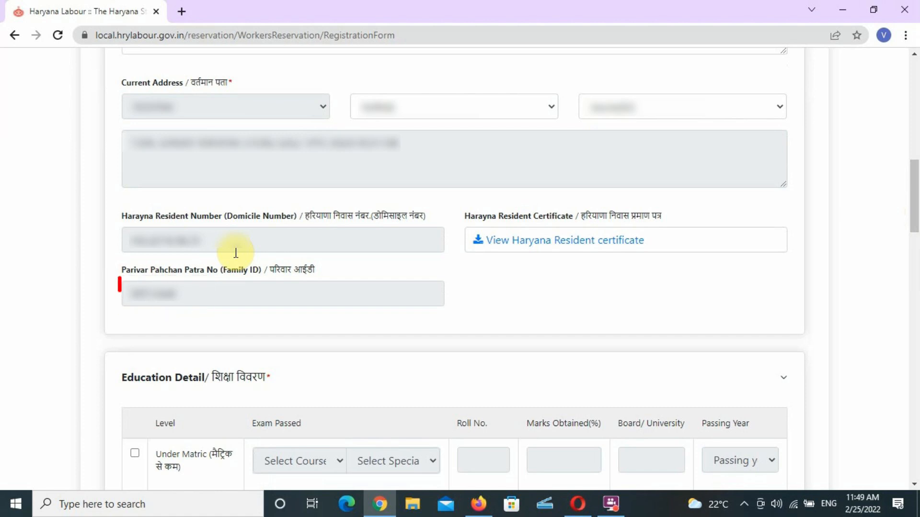
Scroll down past the Education Detail table to the Experience Detail section.
drag(914, 194, 917, 241)
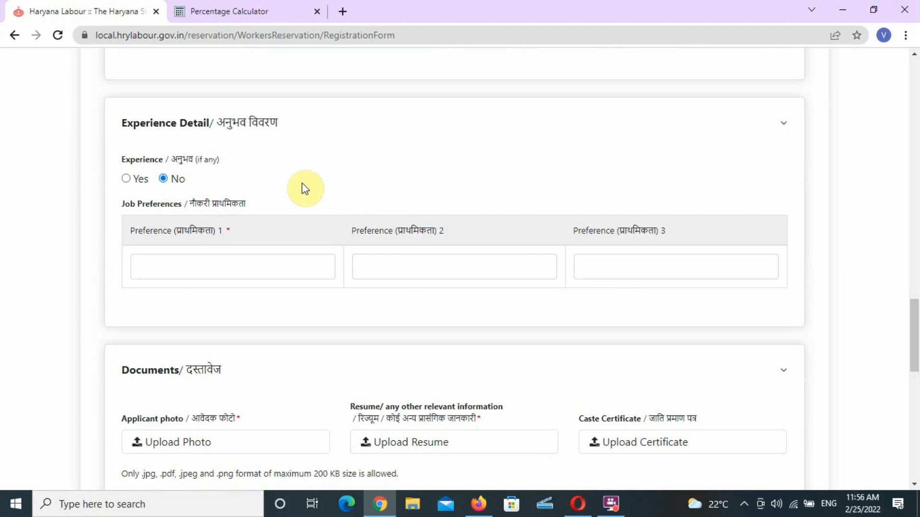
click(200, 263)
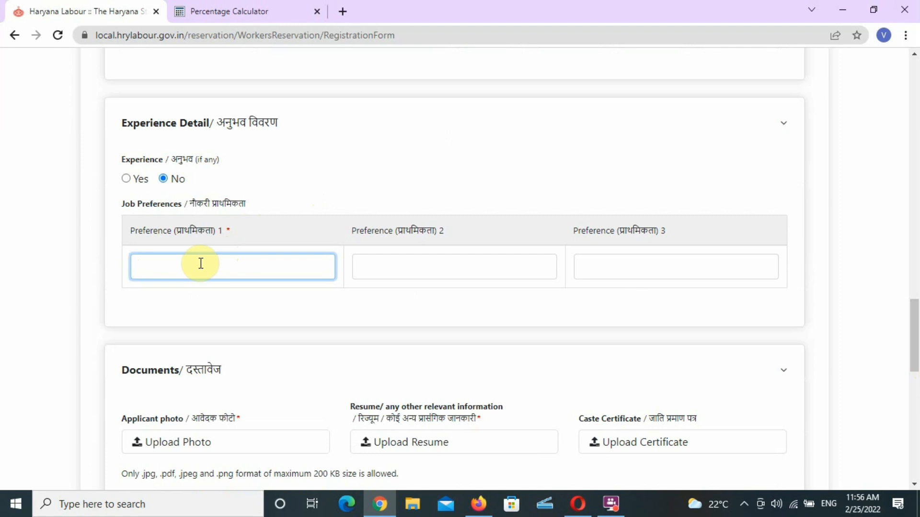
click(391, 263)
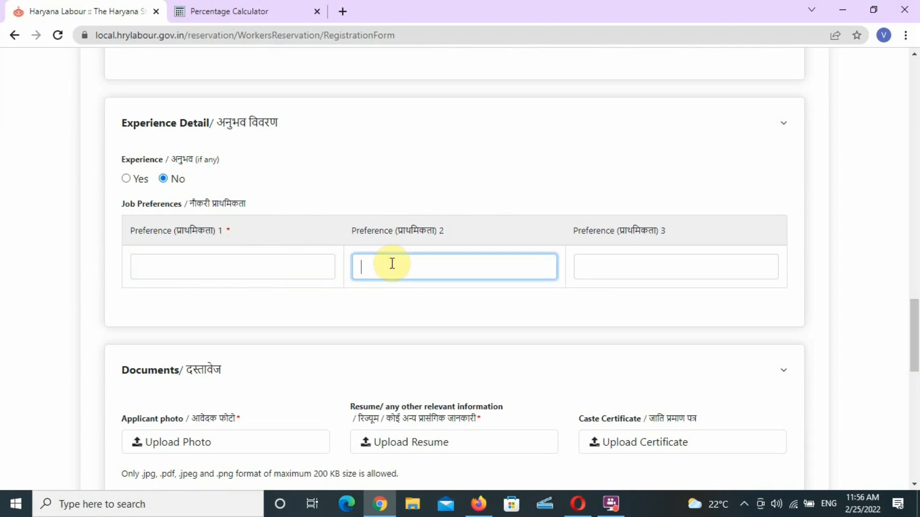
click(597, 269)
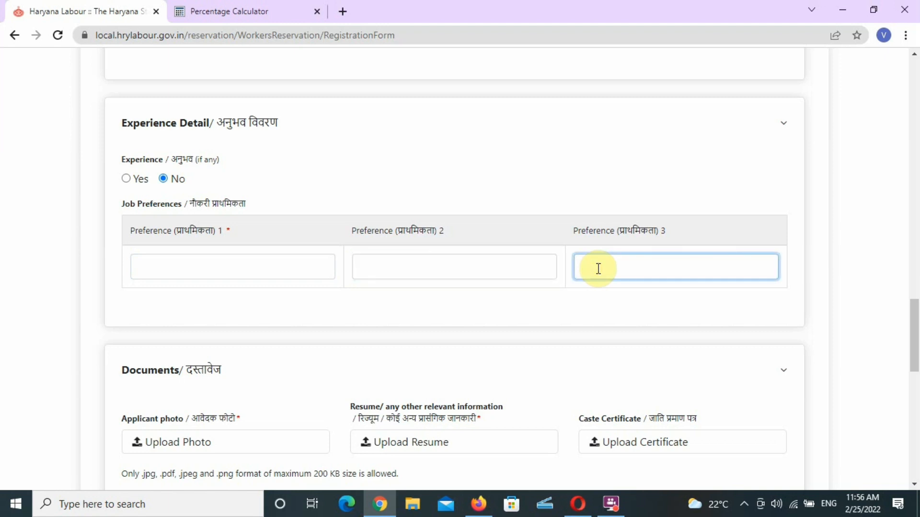
mouse_move(913, 320)
mouse_down()
mouse_move(916, 348)
mouse_move(916, 320)
mouse_up()
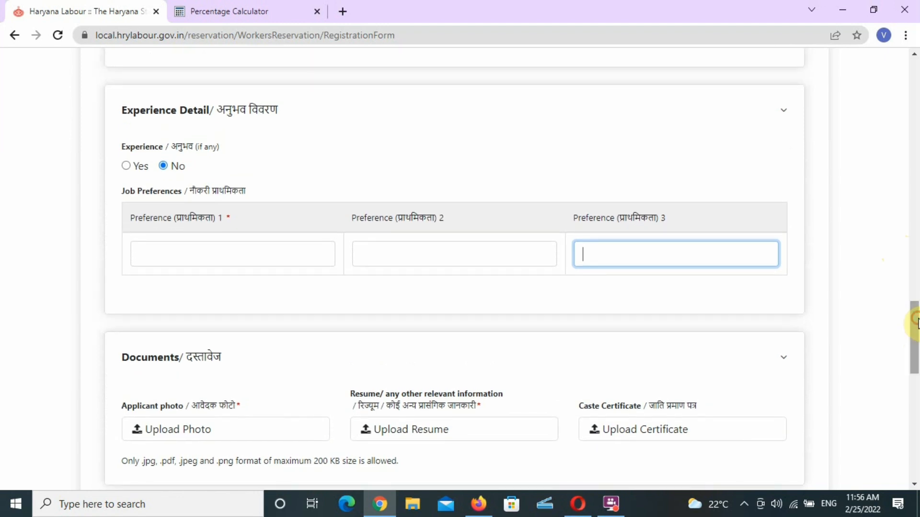
click(275, 249)
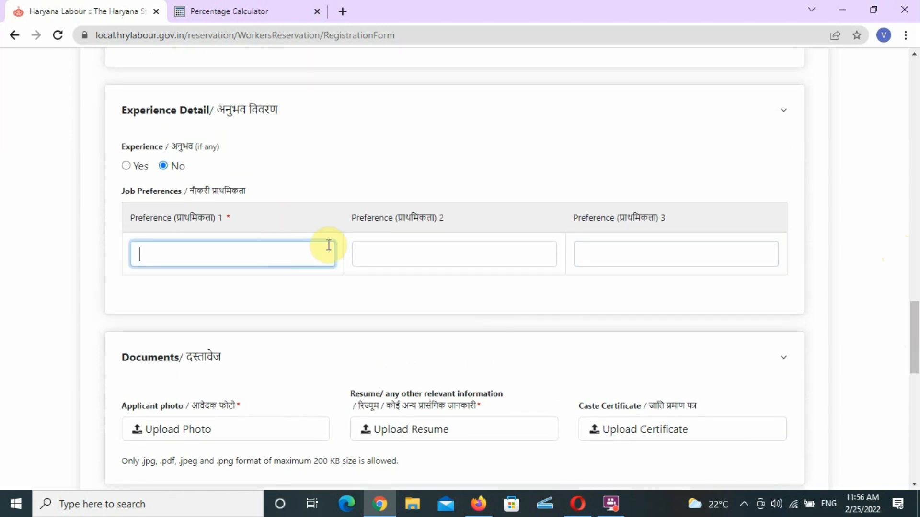
click(402, 245)
click(601, 249)
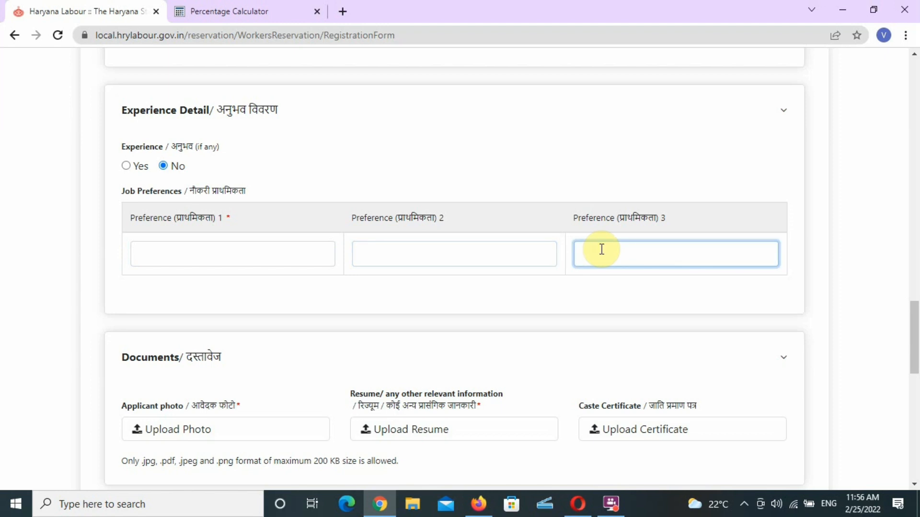
click(246, 258)
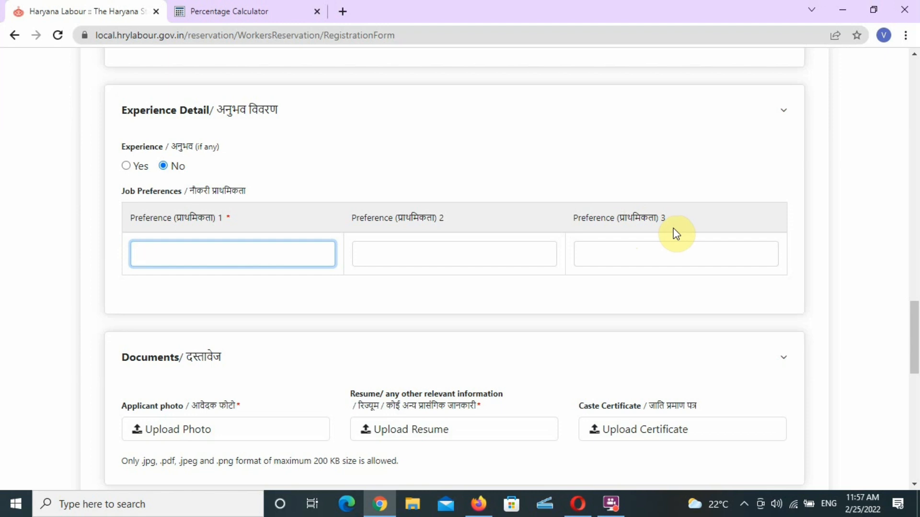
Pick Office Assistant as the first job preference from the 'OFFICE' suggestions, then start the second.
text(OFFICE)
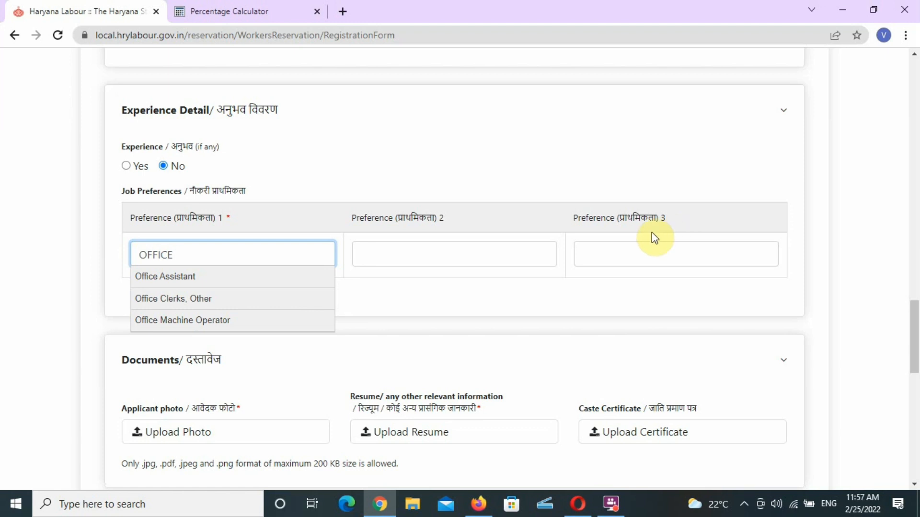
click(201, 282)
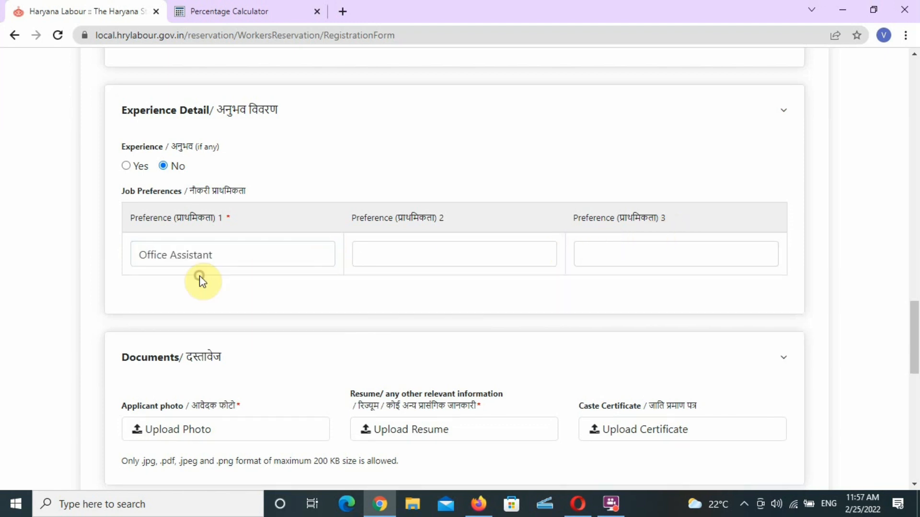
click(402, 245)
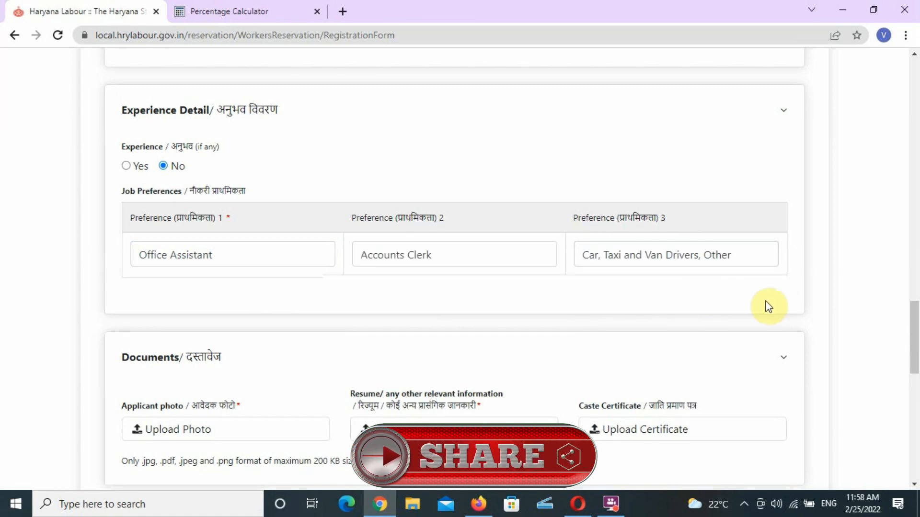
drag(915, 324, 918, 354)
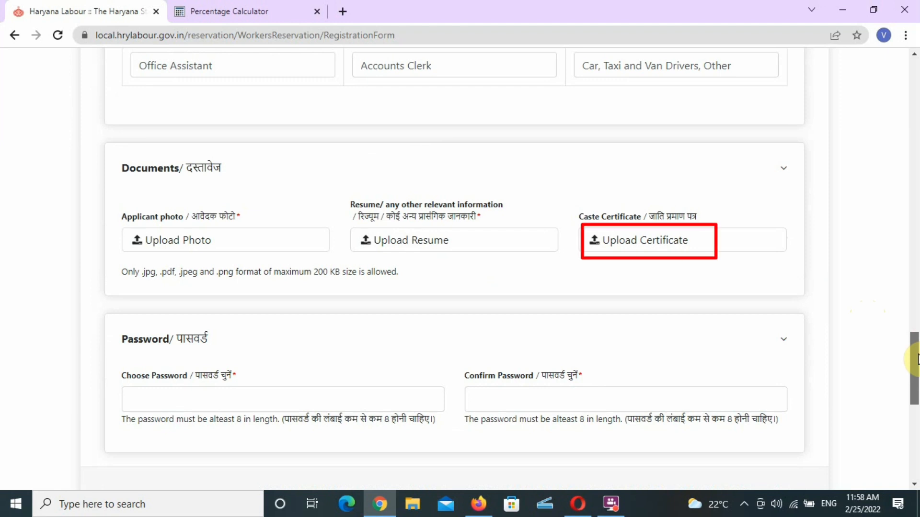
Scroll through the Documents section with the attached photo toward the Password section.
drag(919, 359, 918, 357)
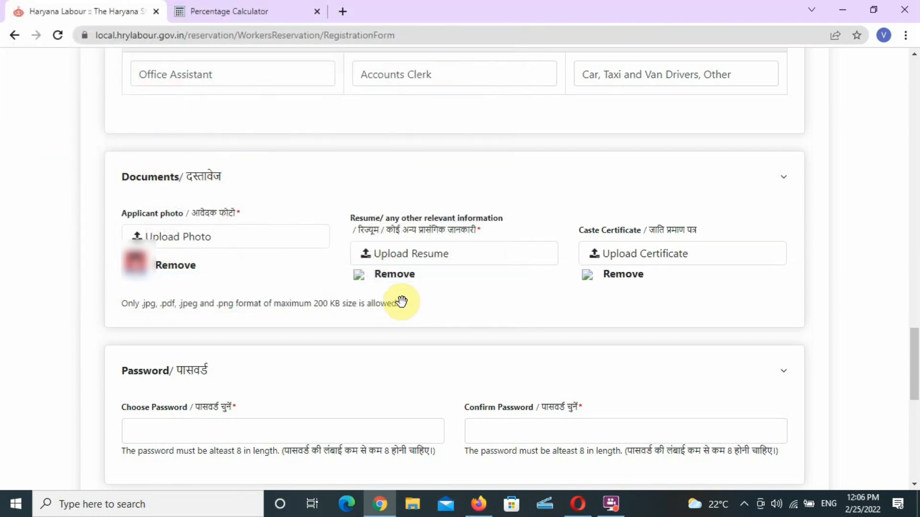
drag(915, 360, 916, 386)
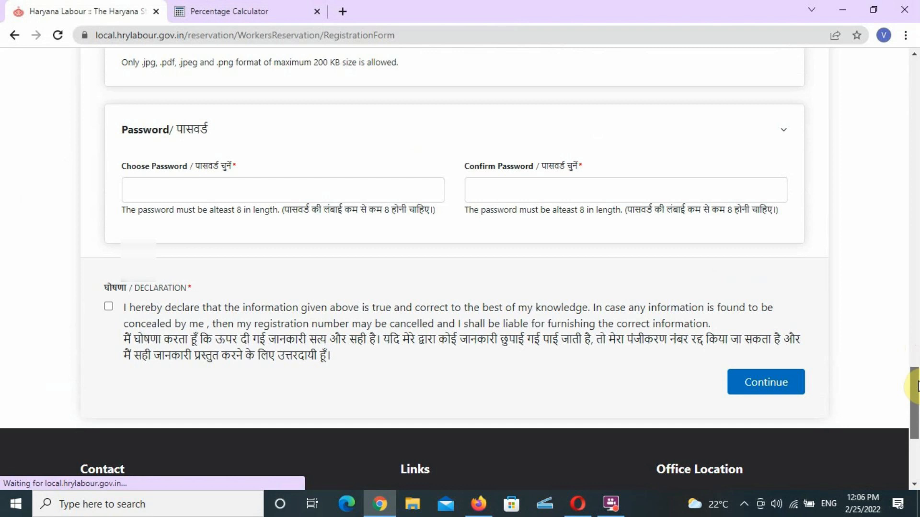
Enter the password in Choose Password and Confirm Password, tick the Declaration, and click Continue.
click(282, 198)
text(********)
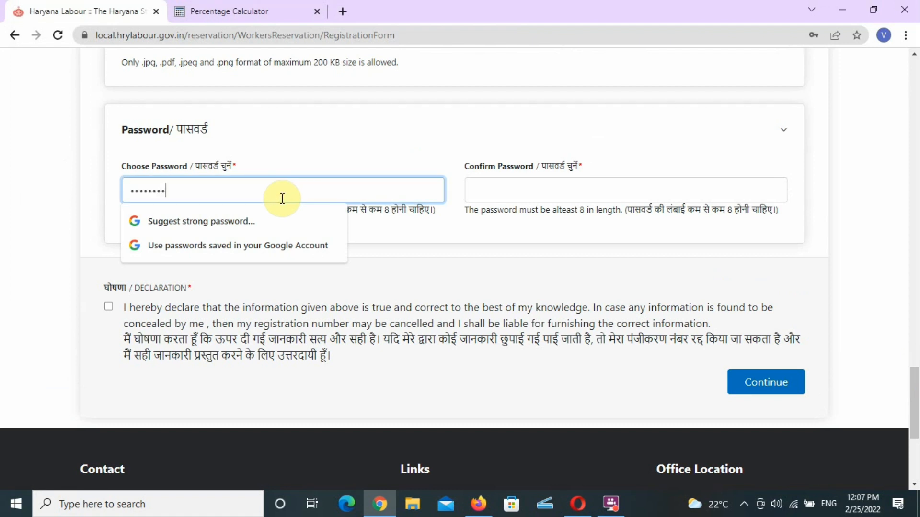
click(519, 193)
text(*******)
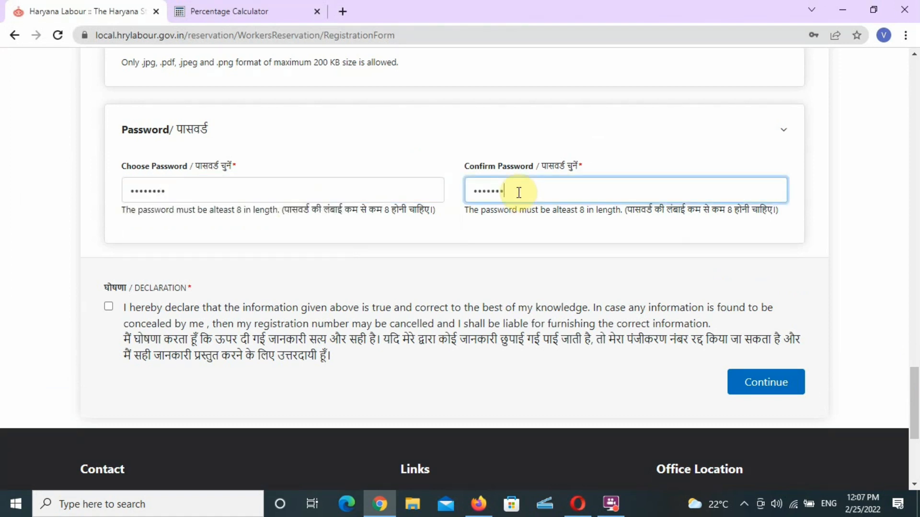
key(BackSpace)
key(BackSpace)
key(BackSpace)
text(****)
click(109, 308)
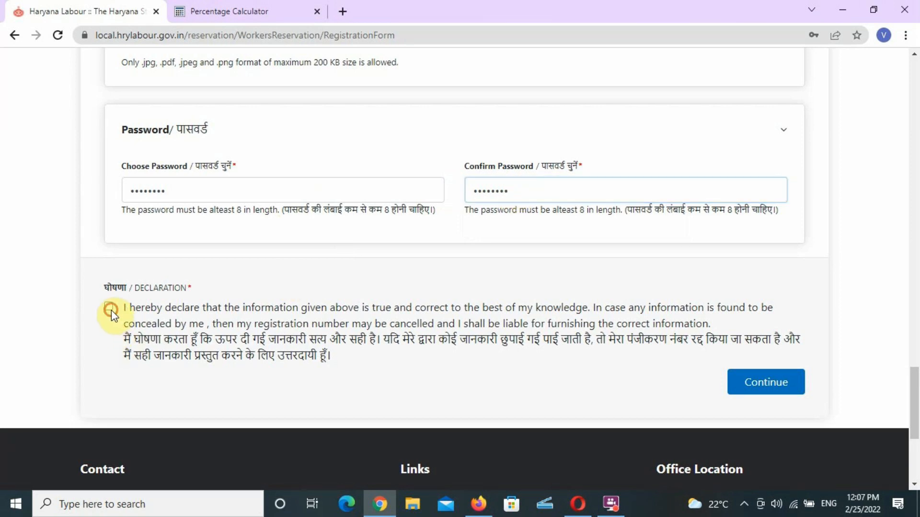
click(785, 387)
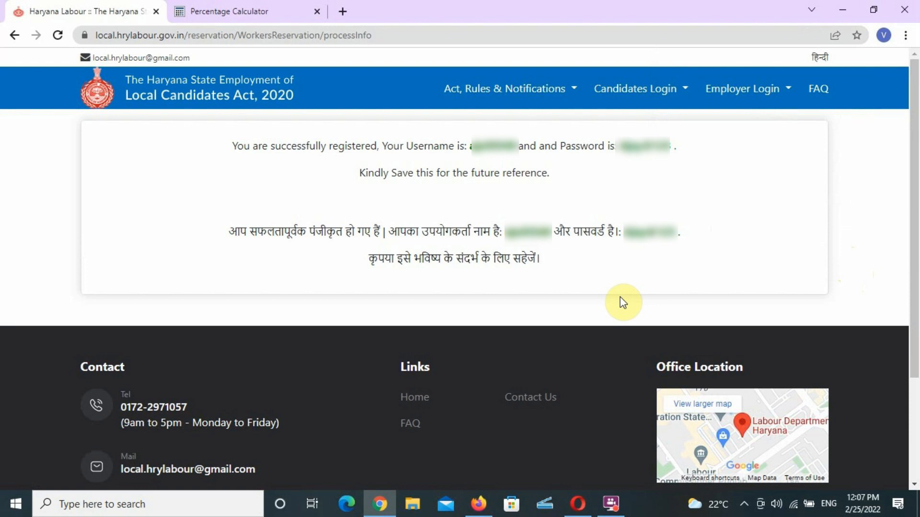
Select the issued username, then go to Candidates Login > Login and fill the Username field.
double_click(493, 145)
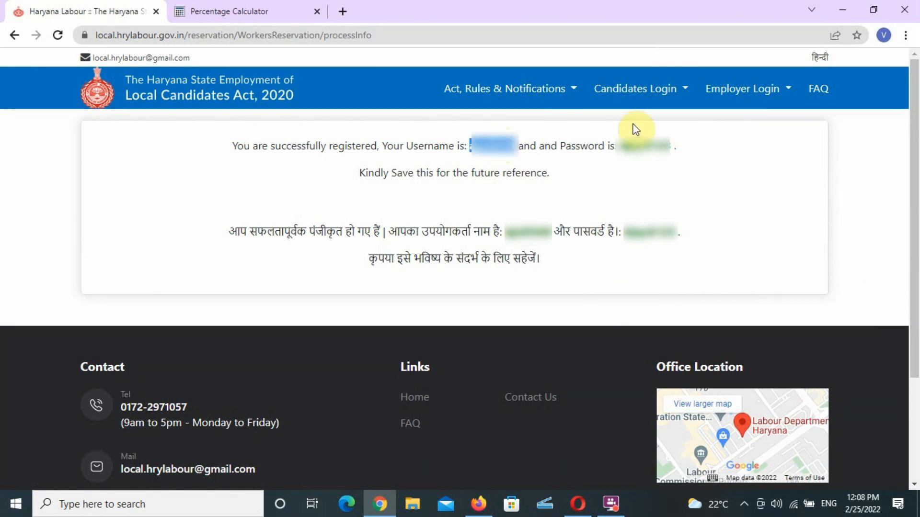
click(663, 90)
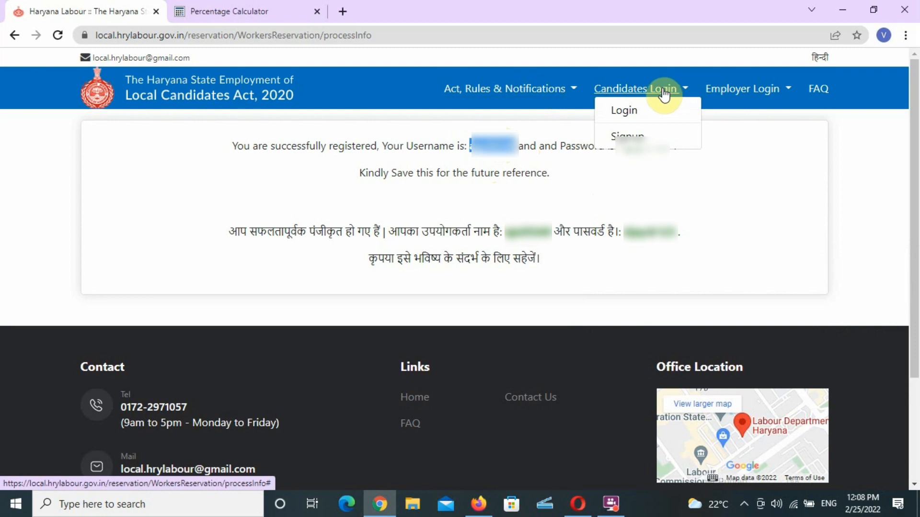
click(625, 111)
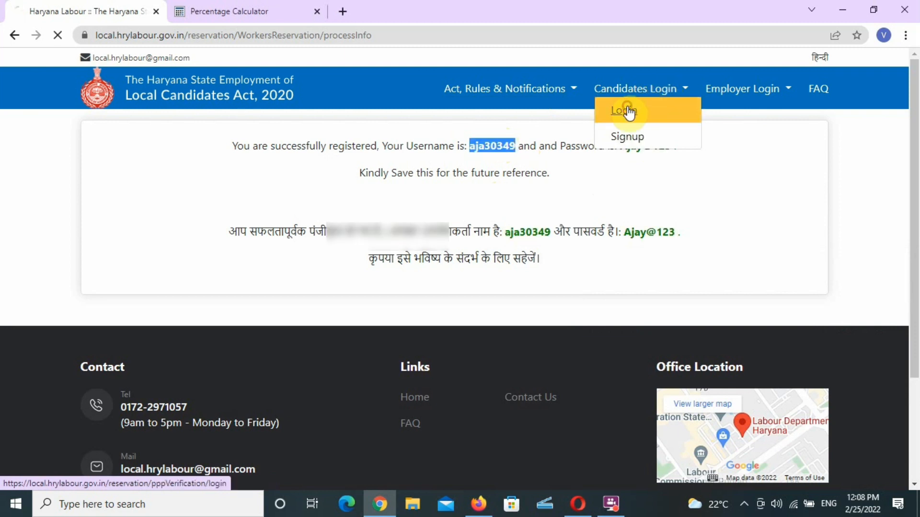
click(390, 238)
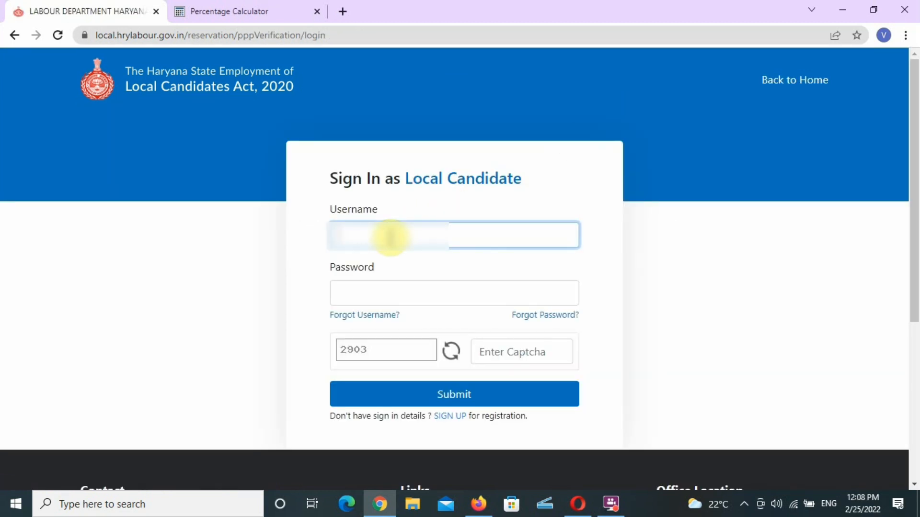
Enter the account password and the displayed captcha, then submit the sign-in form.
click(361, 291)
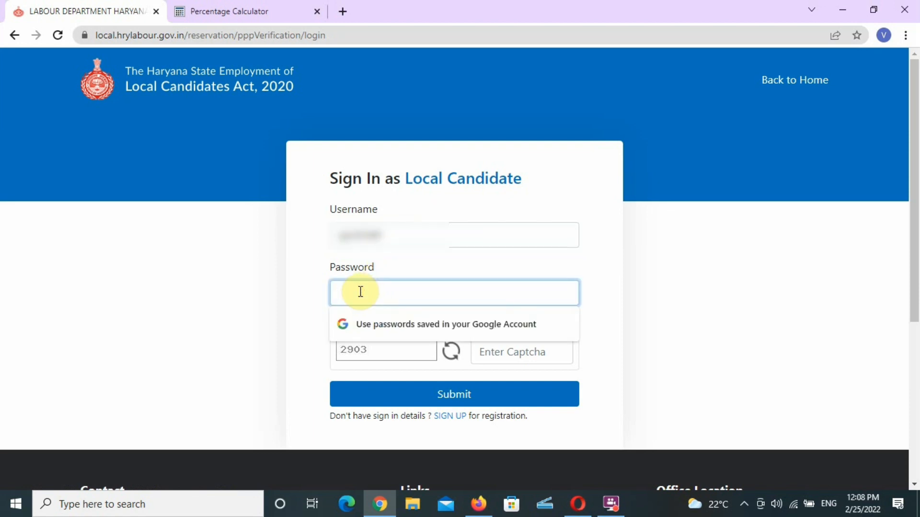
text(****)
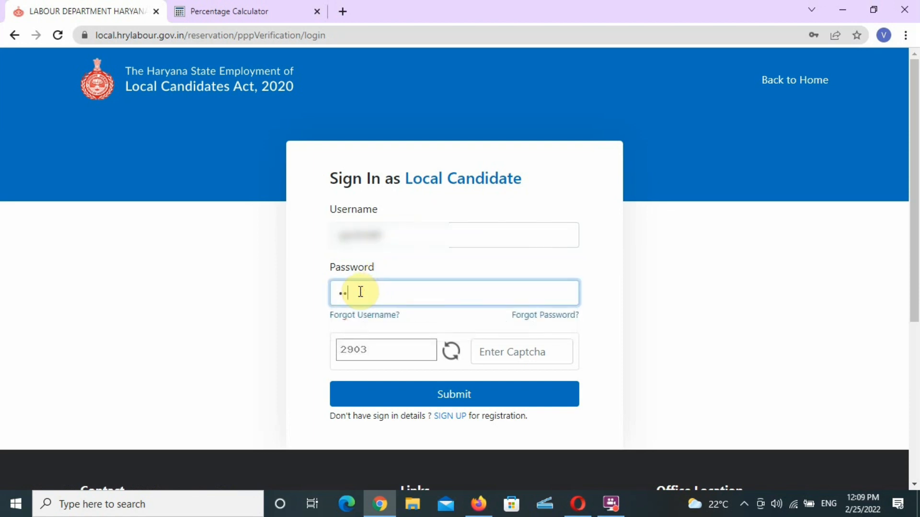
text(****)
click(486, 346)
text(29)
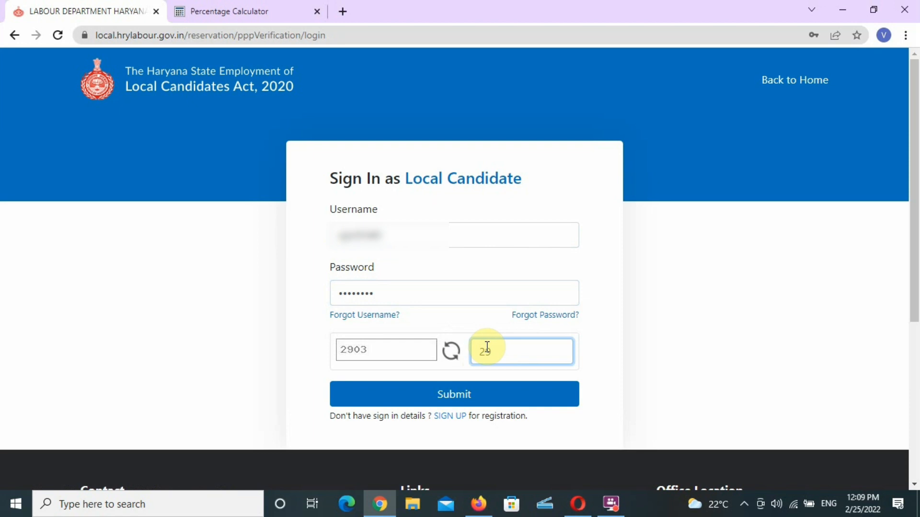
text(03)
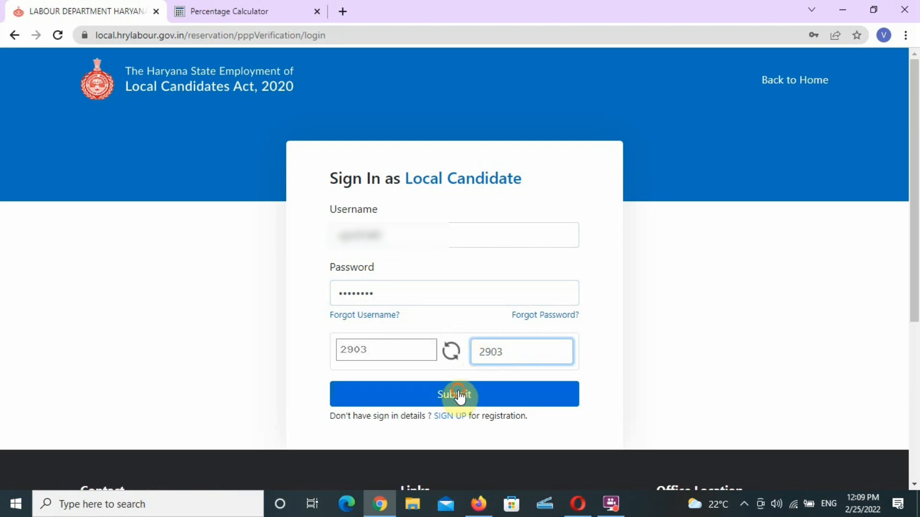
click(459, 398)
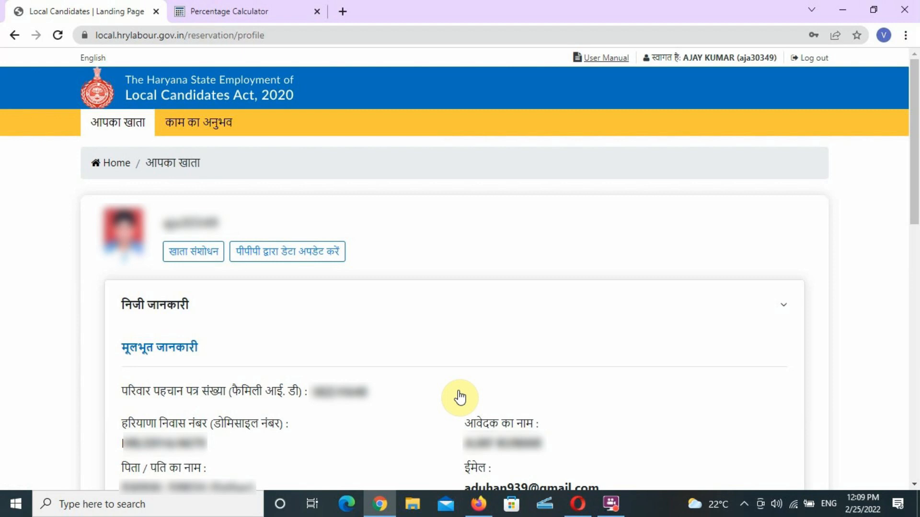
Review the profile's personal, document and B.A. education details, then open काम का अनुभव (work experience).
click(915, 400)
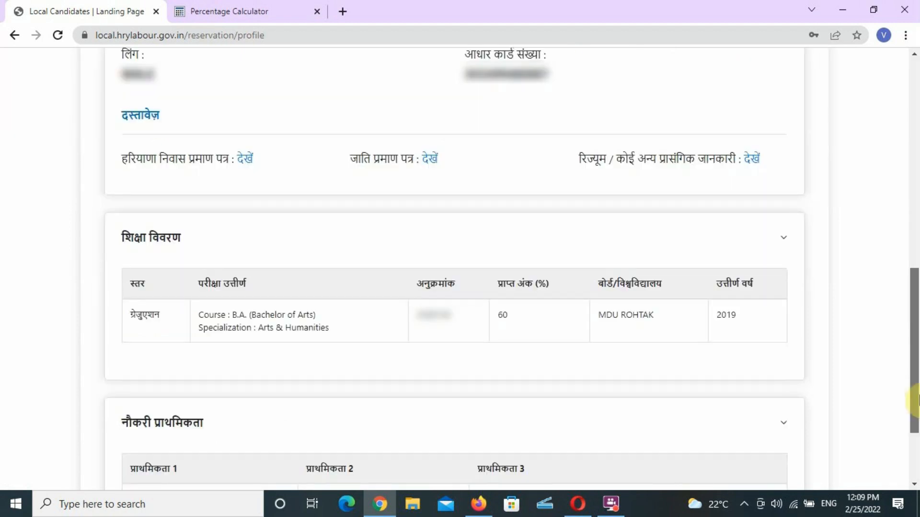
drag(919, 400, 460, 398)
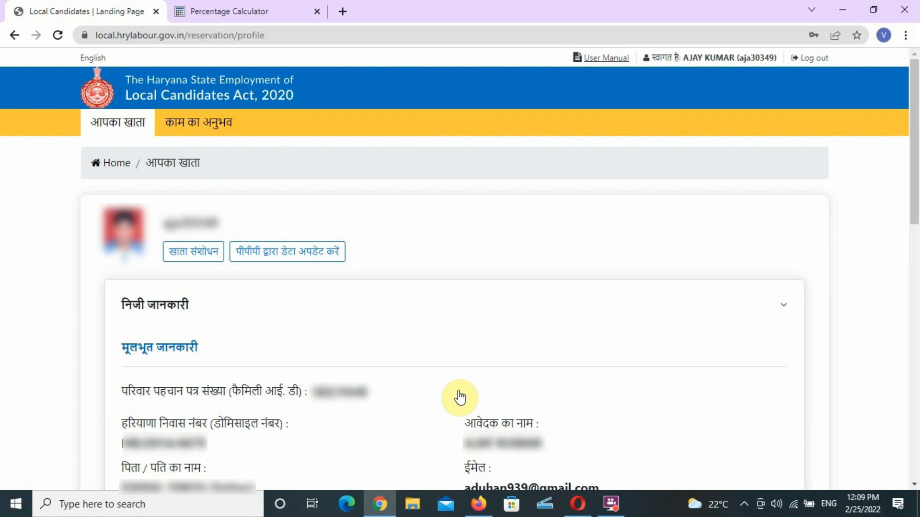
scroll(419, 173, down, 1)
click(223, 86)
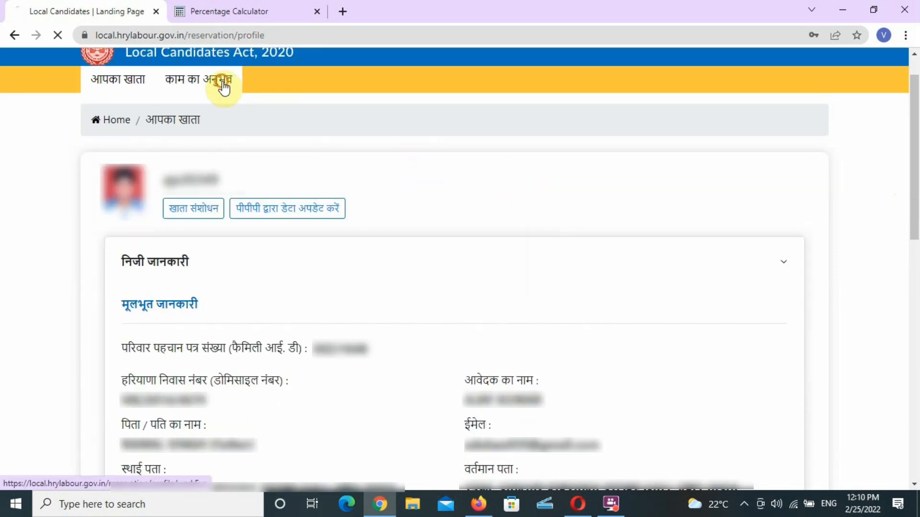